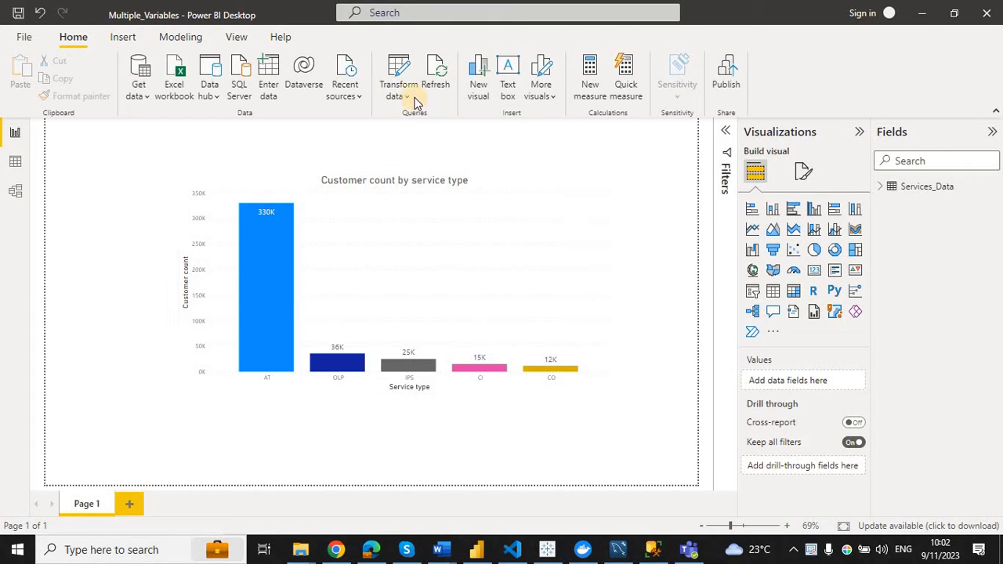
# Open the Power Query Editor and start a custom column for the Services_Data query, keeping the table rows uncovered.
pyautogui.click(408, 97)
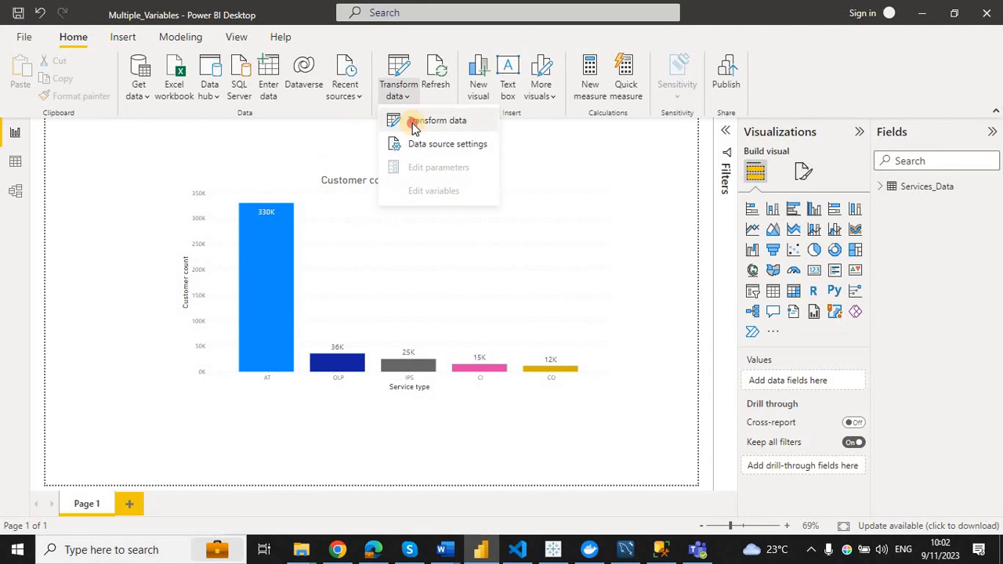
pyautogui.click(409, 123)
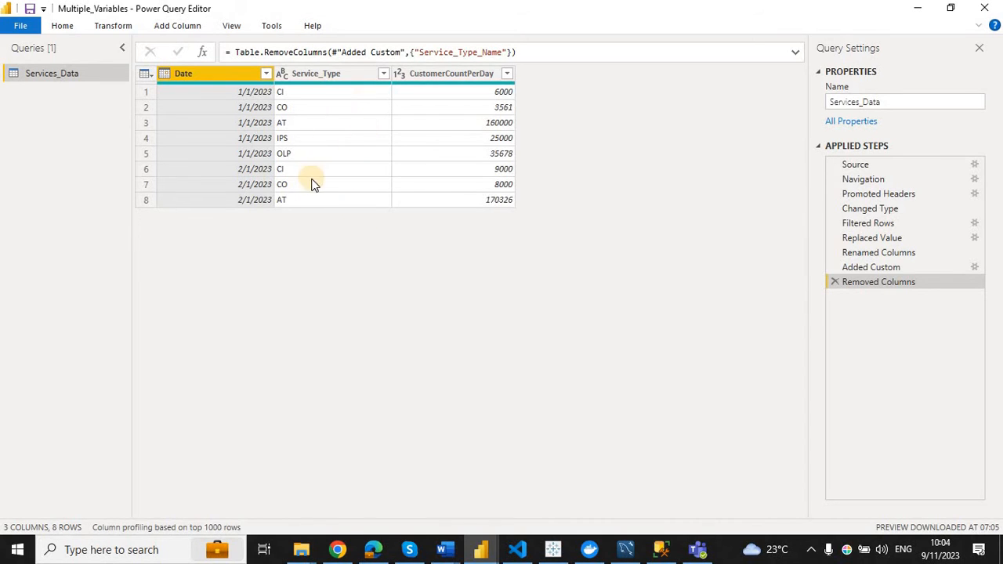
pyautogui.click(318, 78)
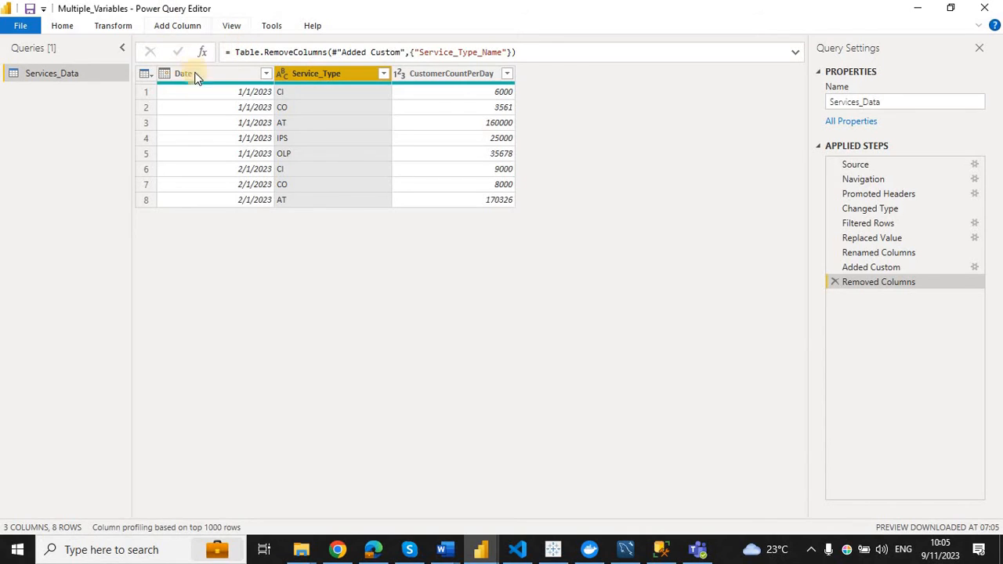
pyautogui.click(176, 29)
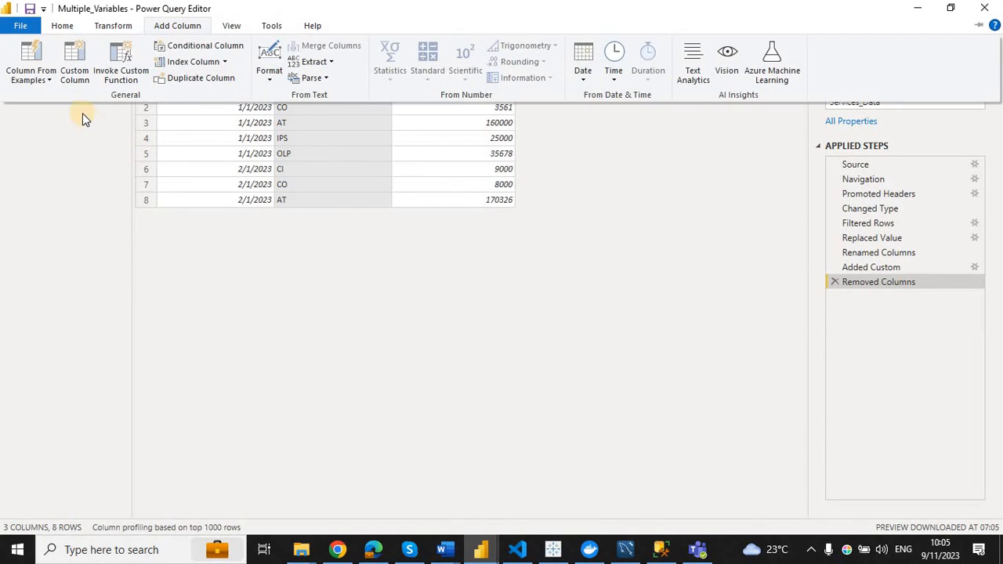
pyautogui.click(76, 64)
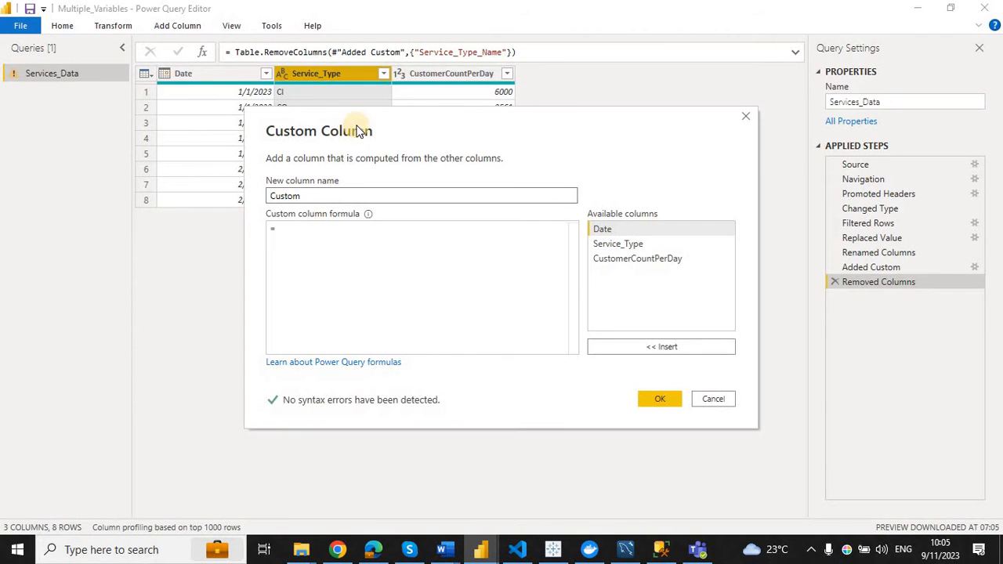
pyautogui.moveTo(385, 116); pyautogui.dragTo(440, 230)
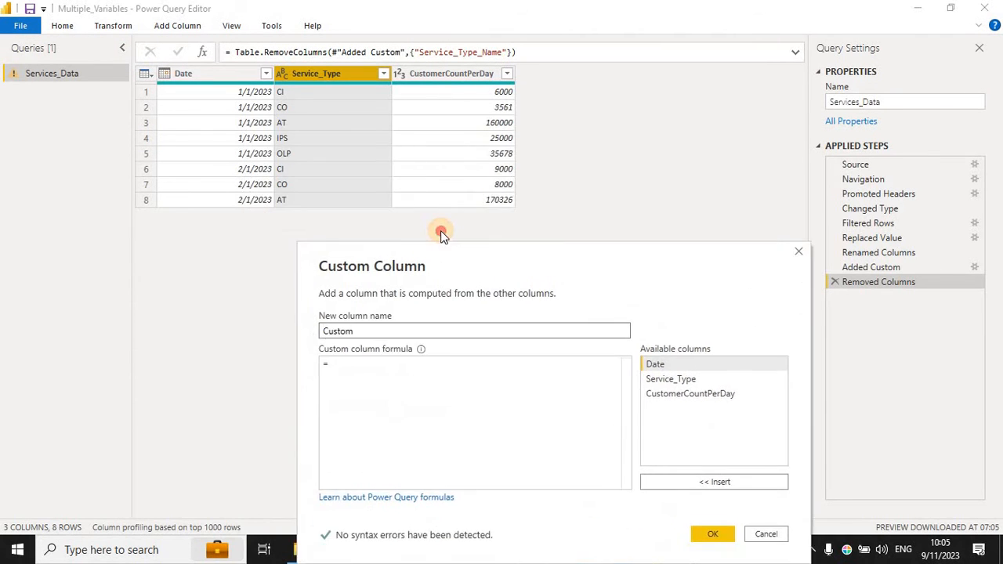
pyautogui.moveTo(396, 259); pyautogui.dragTo(397, 257)
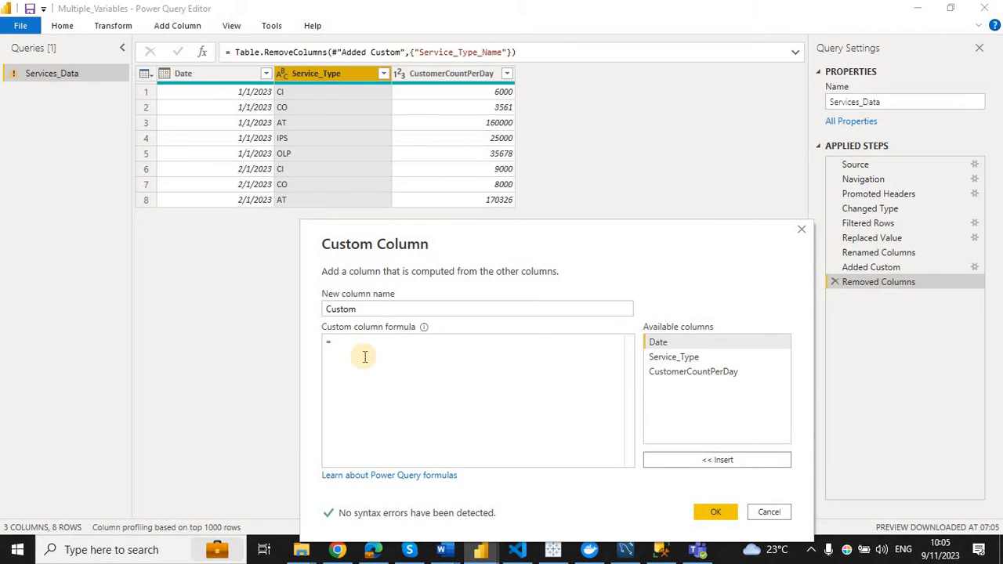
# Name the new custom column Service_type_Name.
pyautogui.doubleClick(375, 311)
pyautogui.press('BackSpace')
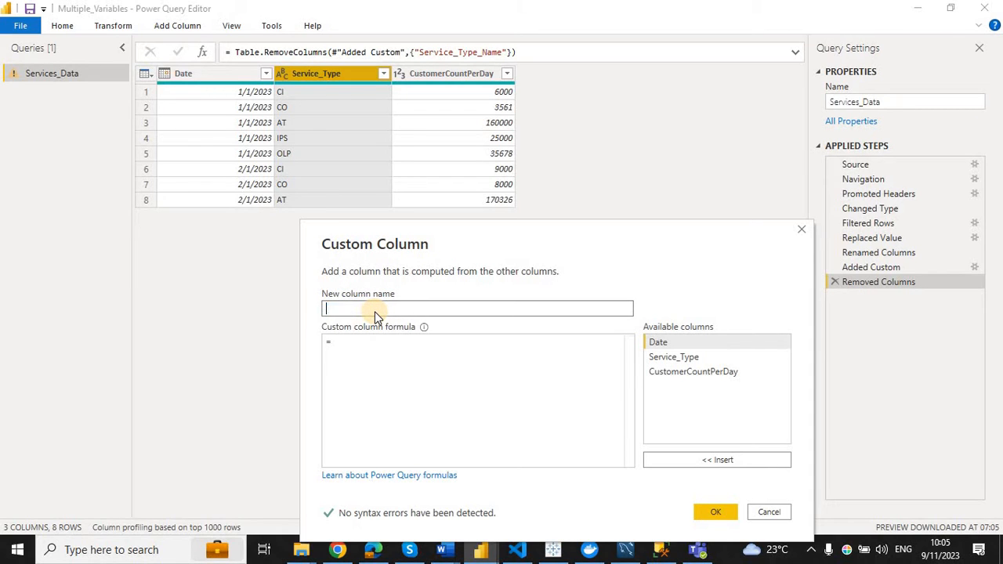
pyautogui.write('Service_type_Nae')
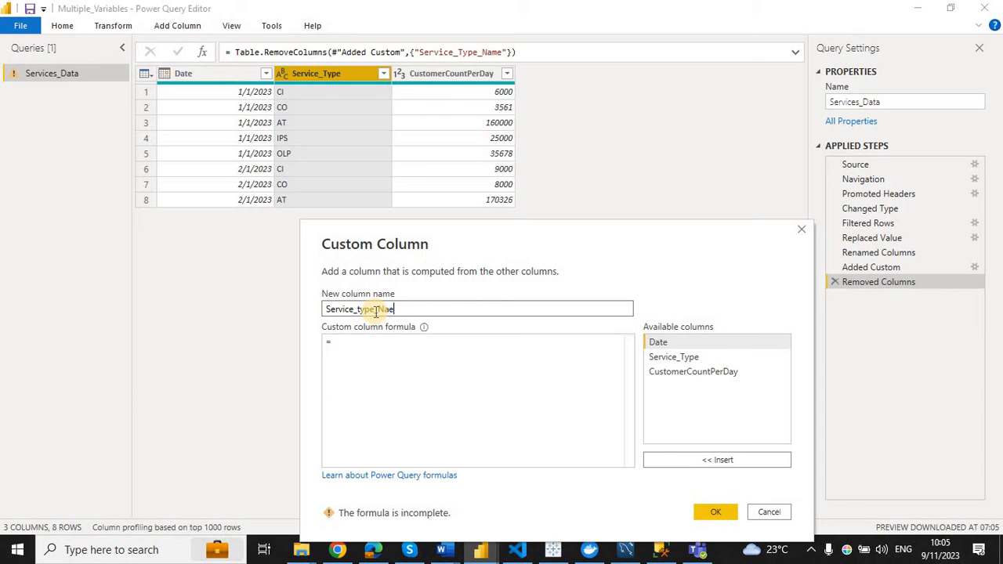
pyautogui.write('me')
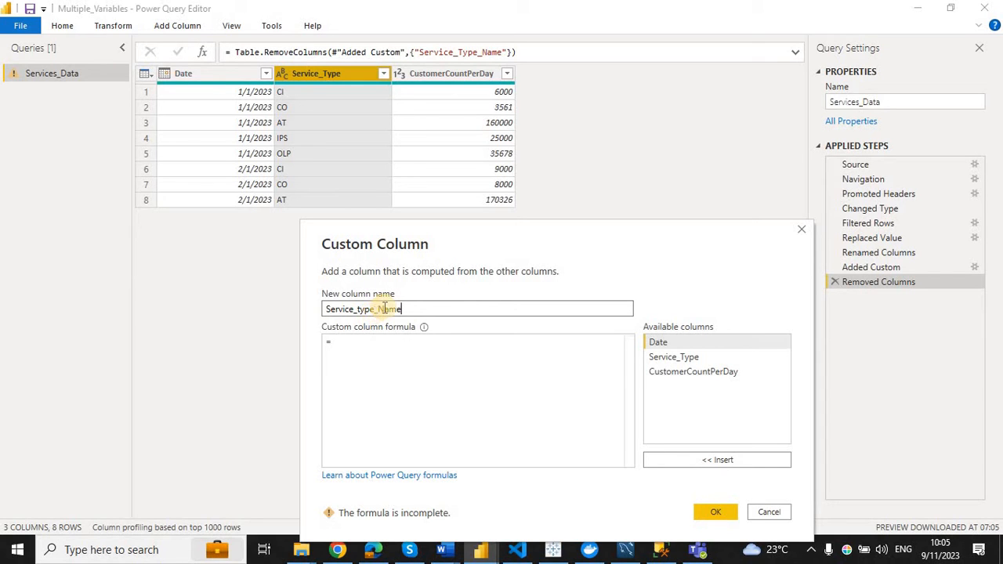
# Begin the custom column formula with if [Service_Type] = "CI" then "CASHIN".
pyautogui.click(371, 355)
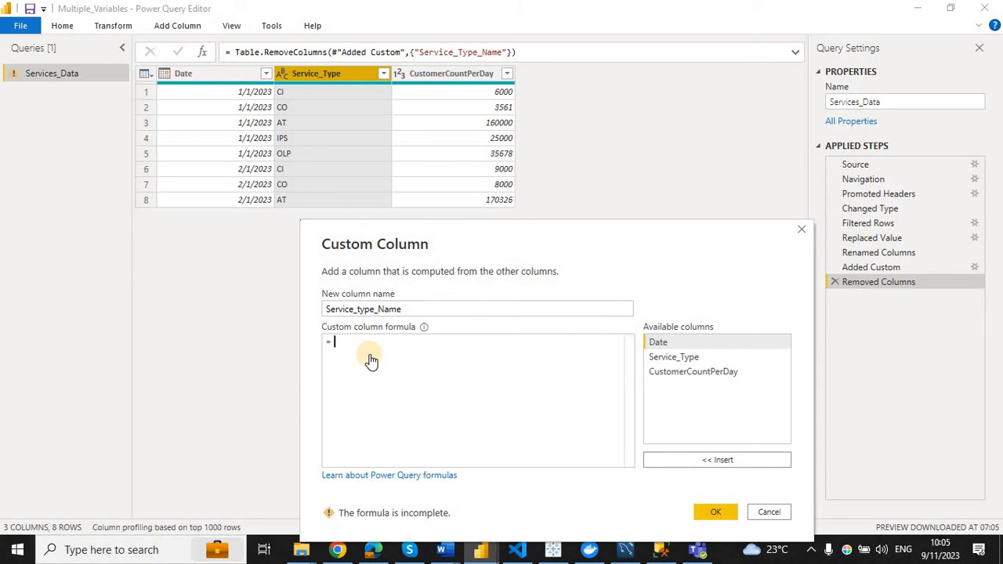
pyautogui.write('if [')
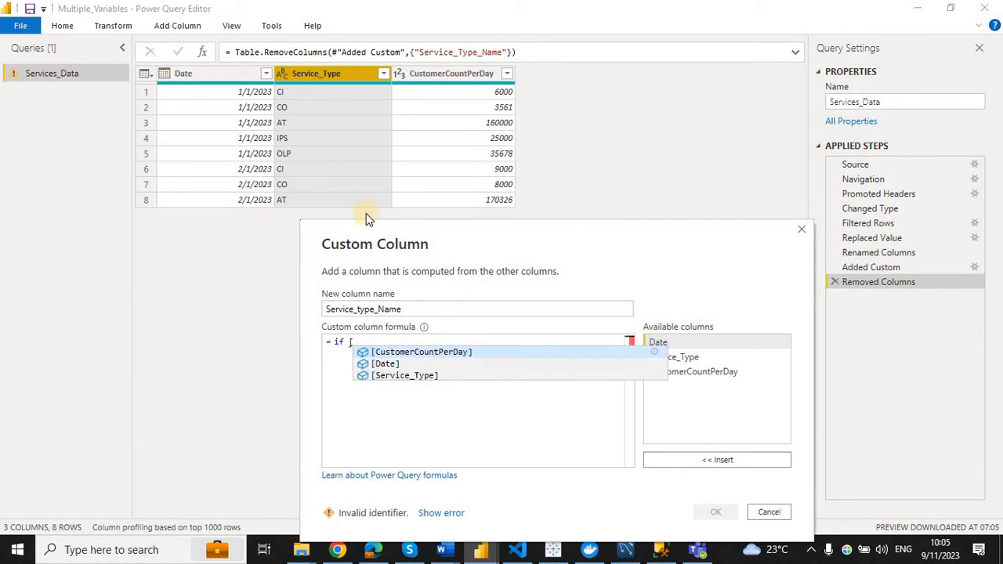
pyautogui.click(429, 377)
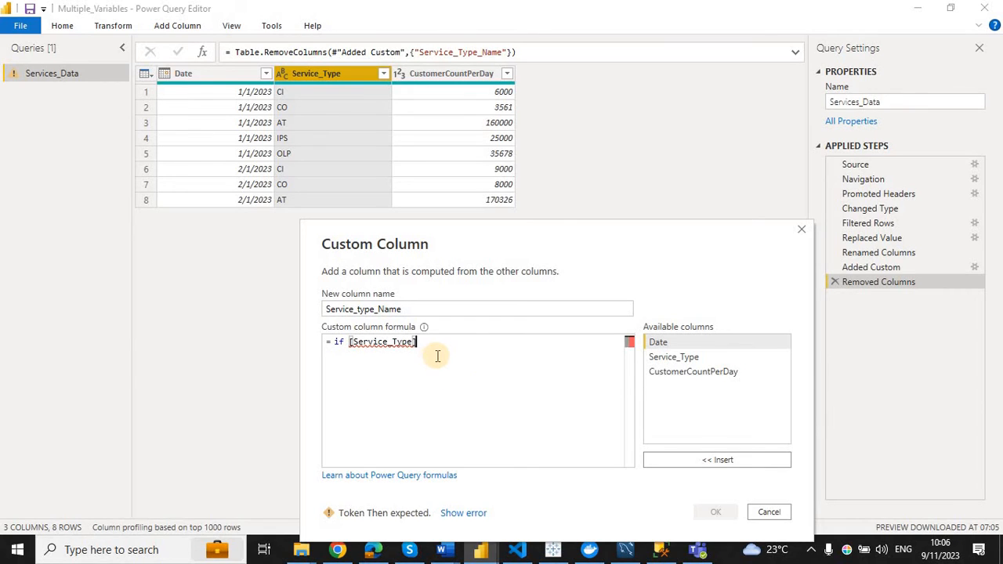
pyautogui.write('= ')
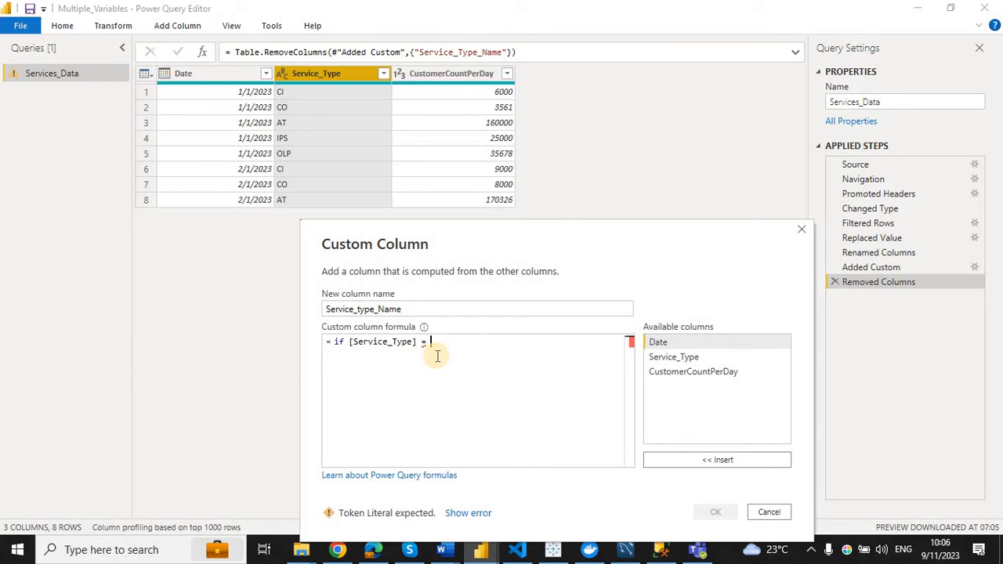
pyautogui.write('"')
pyautogui.click(435, 342)
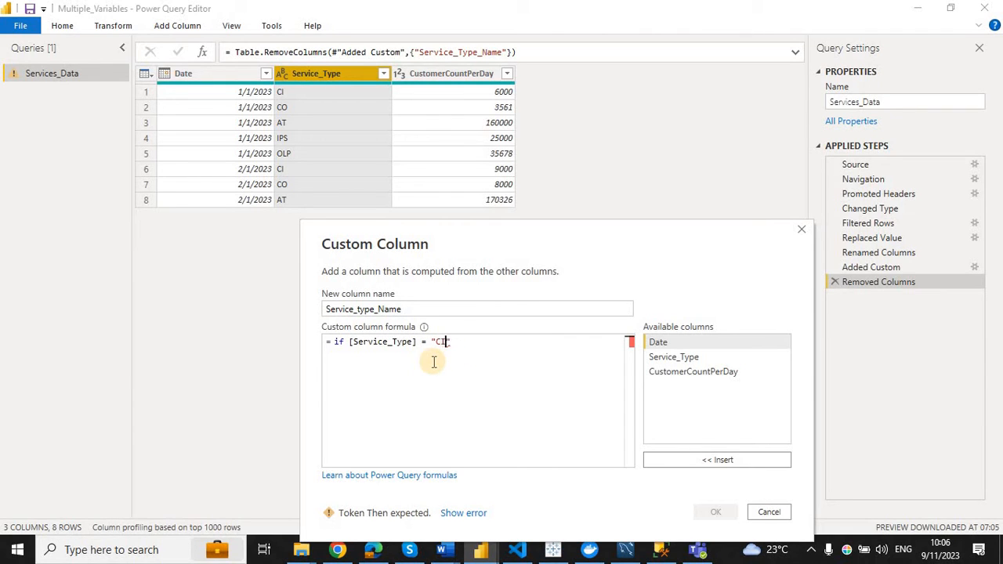
pyautogui.click(463, 341)
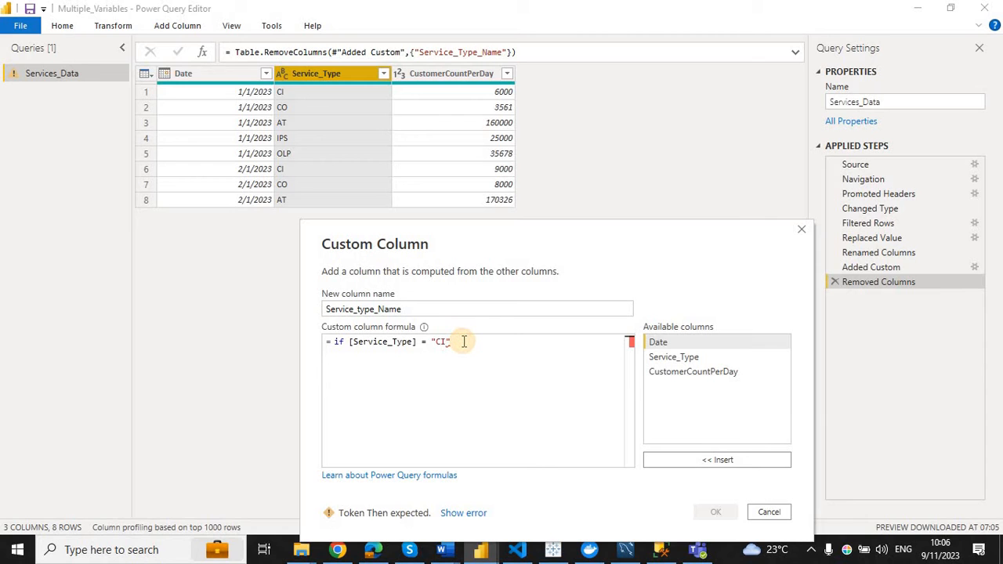
pyautogui.write('then')
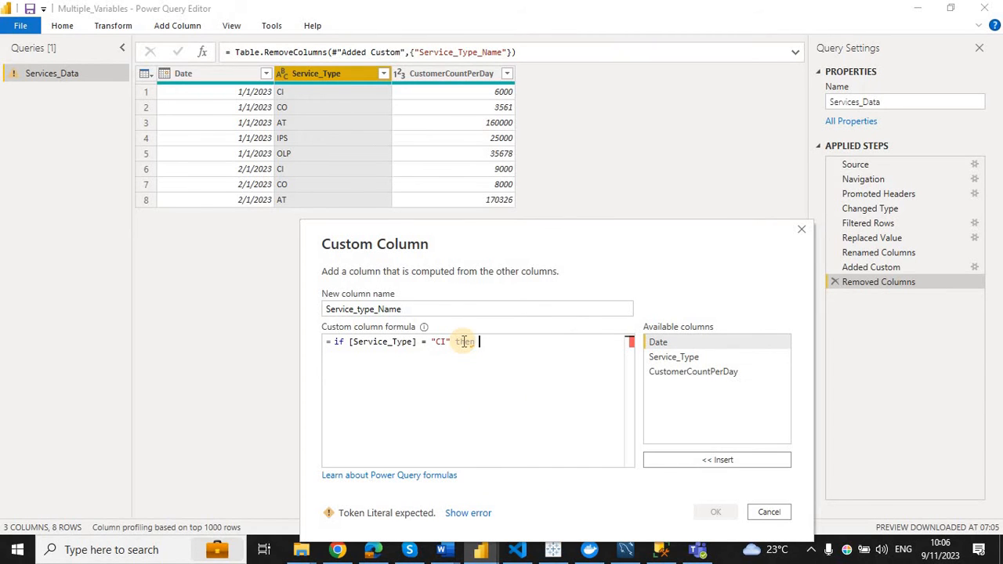
pyautogui.write(' "CASHIN')
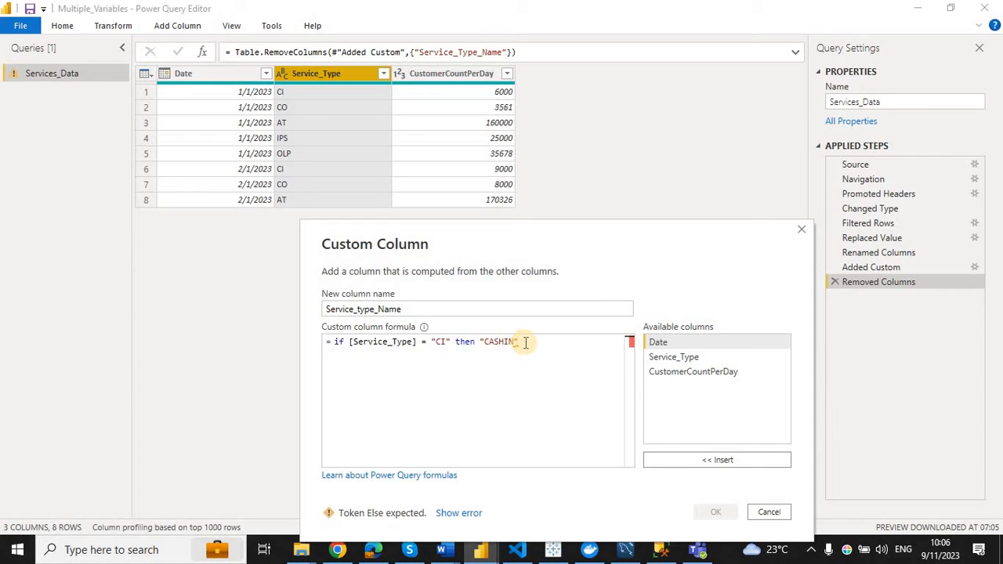
# Extend the formula with else if [Service_Type] = "CO" then "CASHOUT" else "N/A".
pyautogui.write('e')
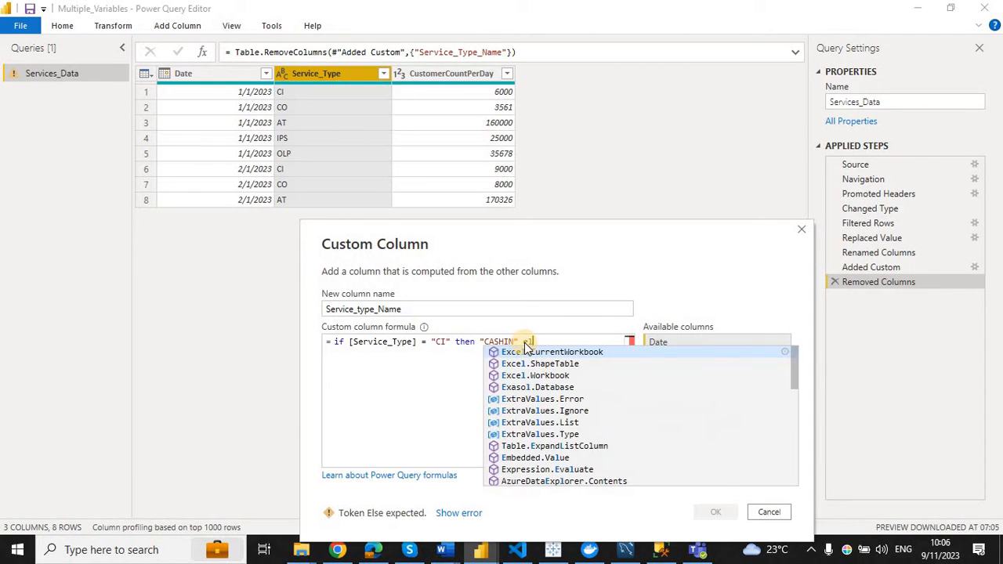
pyautogui.write('lse if ')
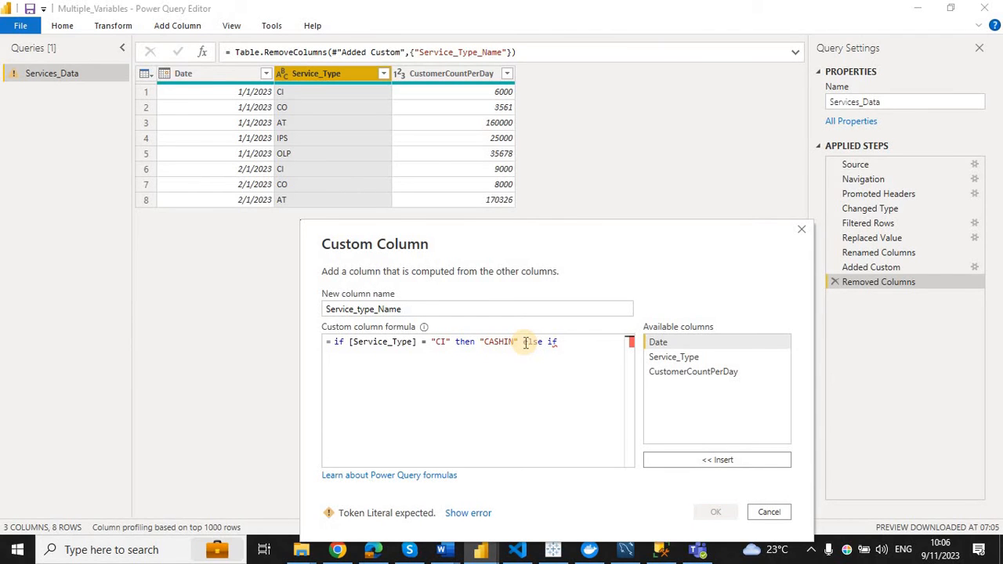
pyautogui.write('[')
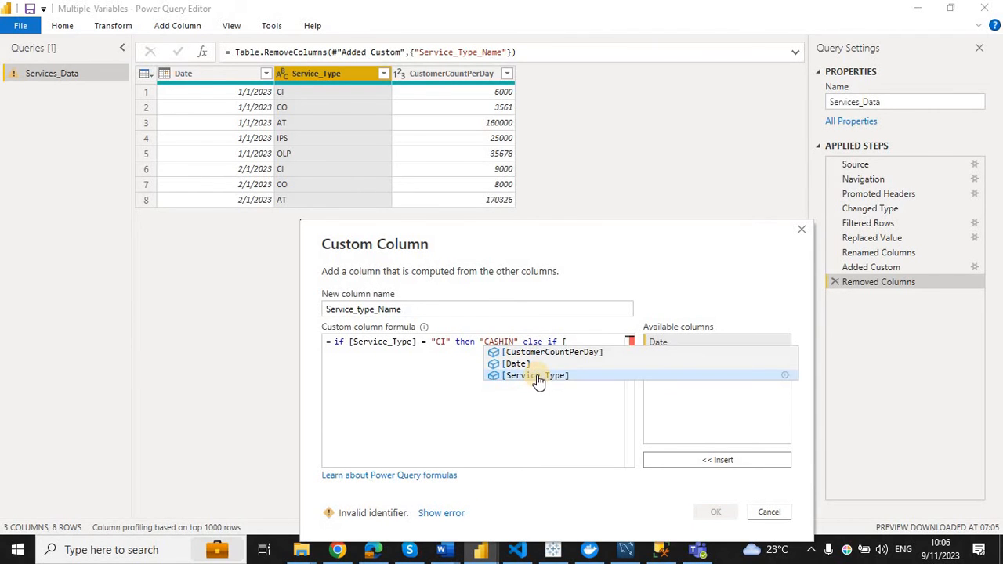
pyautogui.click(536, 379)
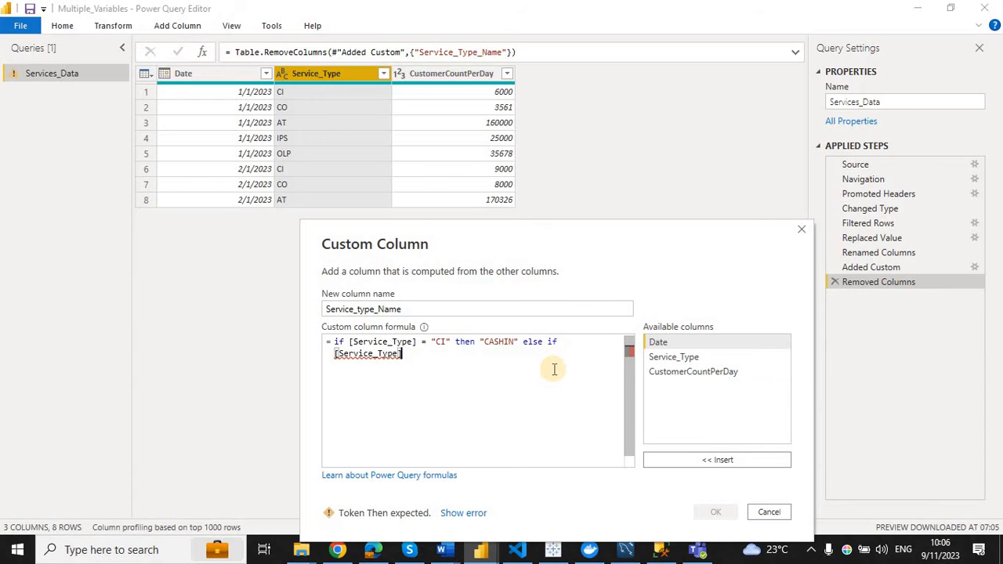
pyautogui.write('= ')
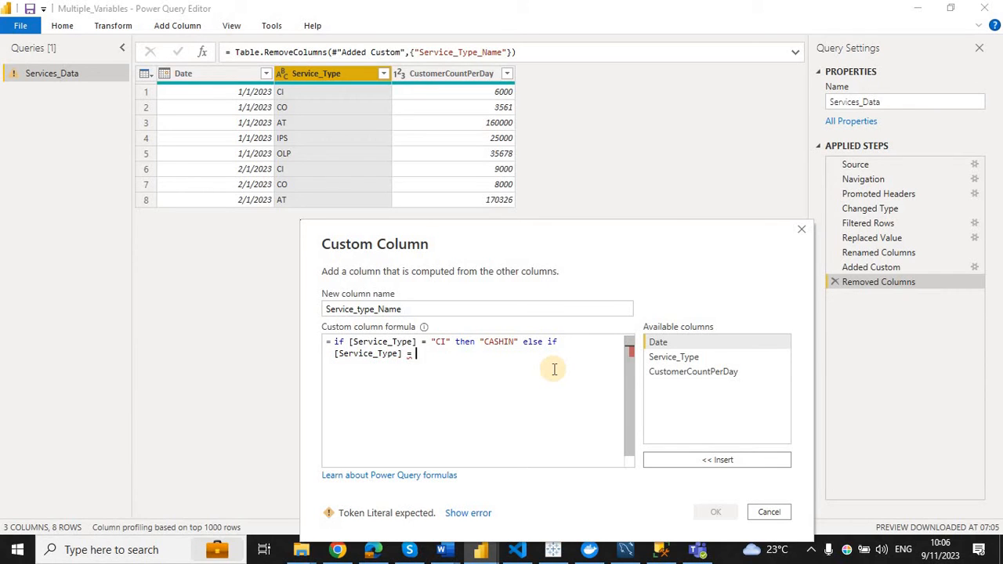
pyautogui.write('"CO')
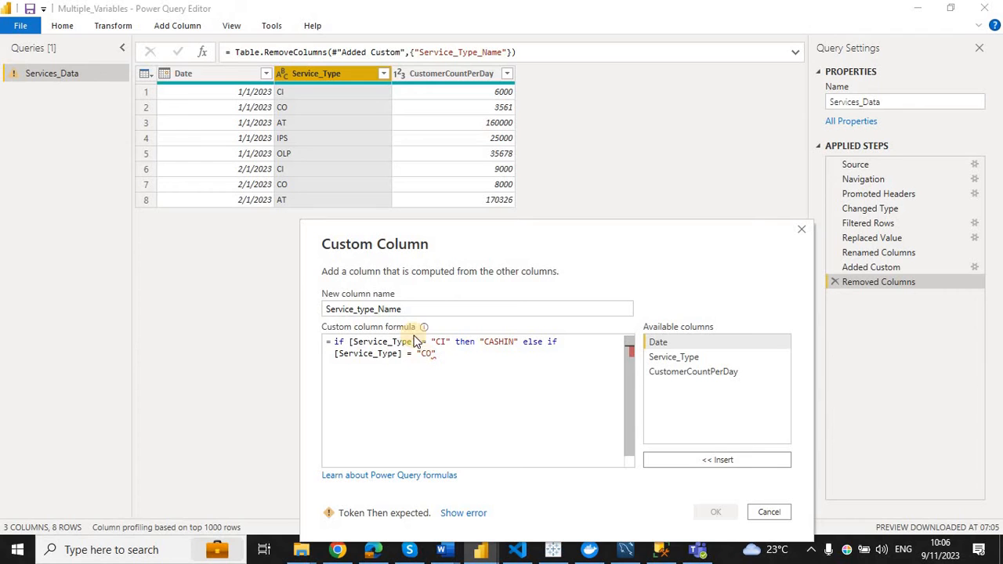
pyautogui.click(452, 354)
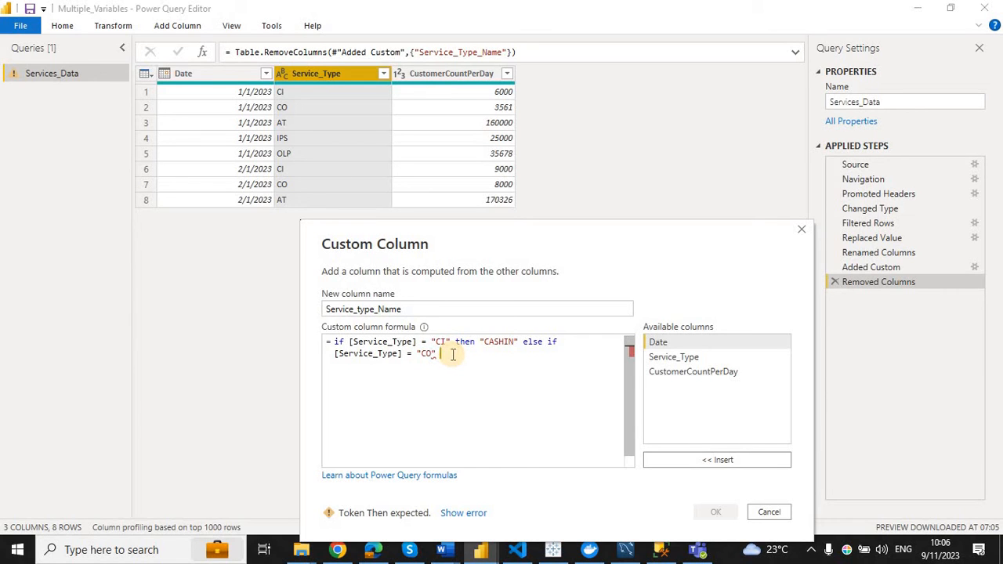
pyautogui.write('th')
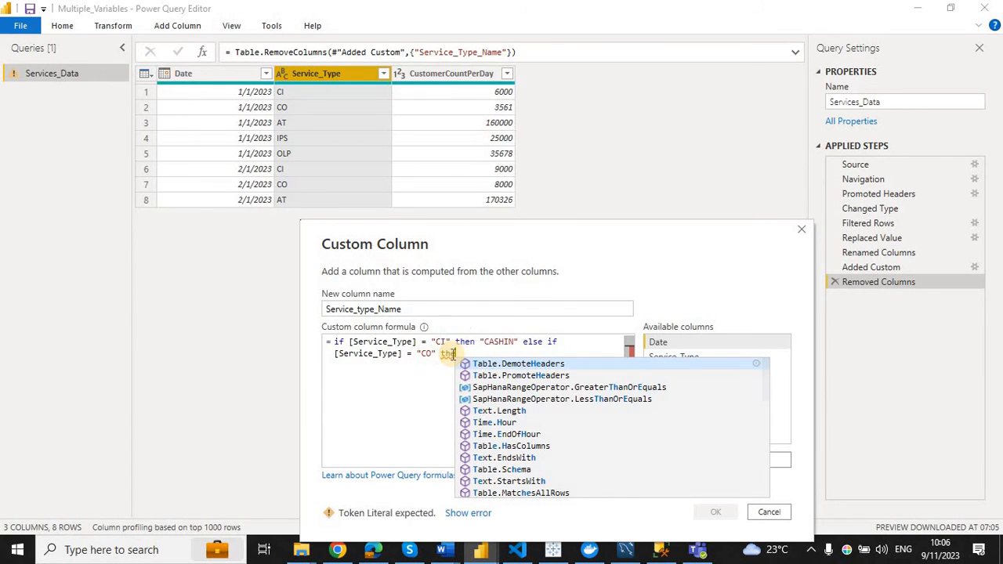
pyautogui.write('en ')
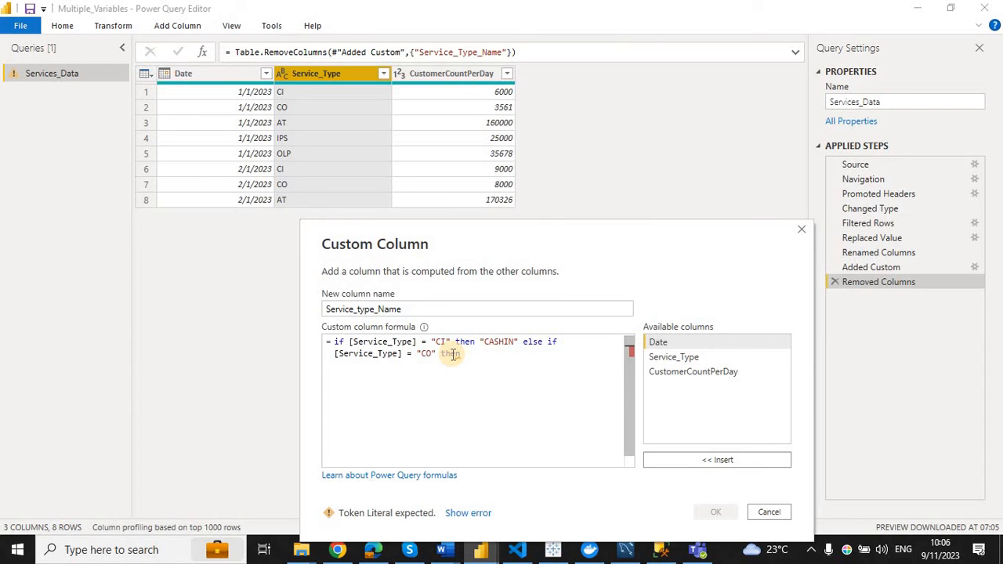
pyautogui.write('"')
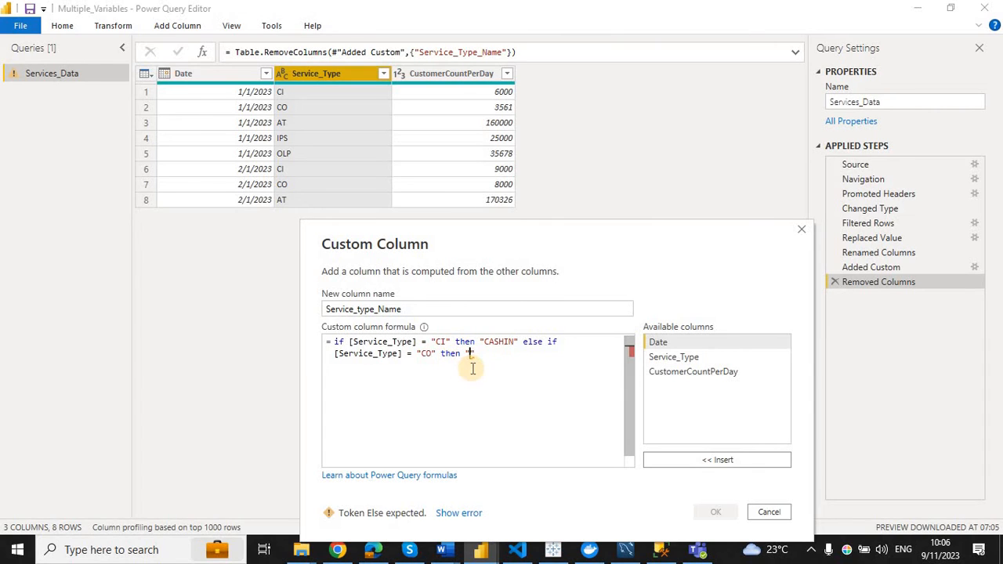
pyautogui.write('CASHOUT"')
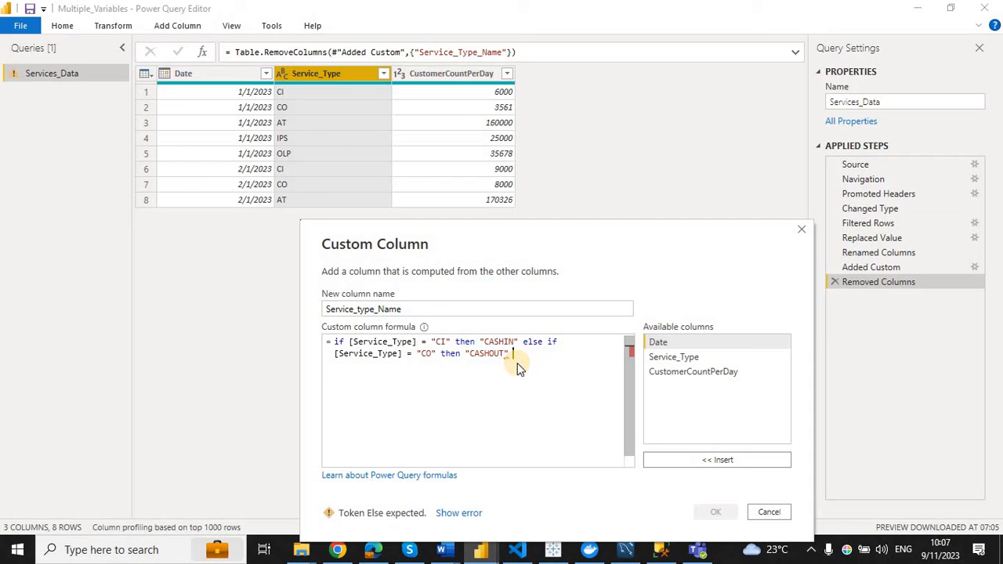
pyautogui.write('else')
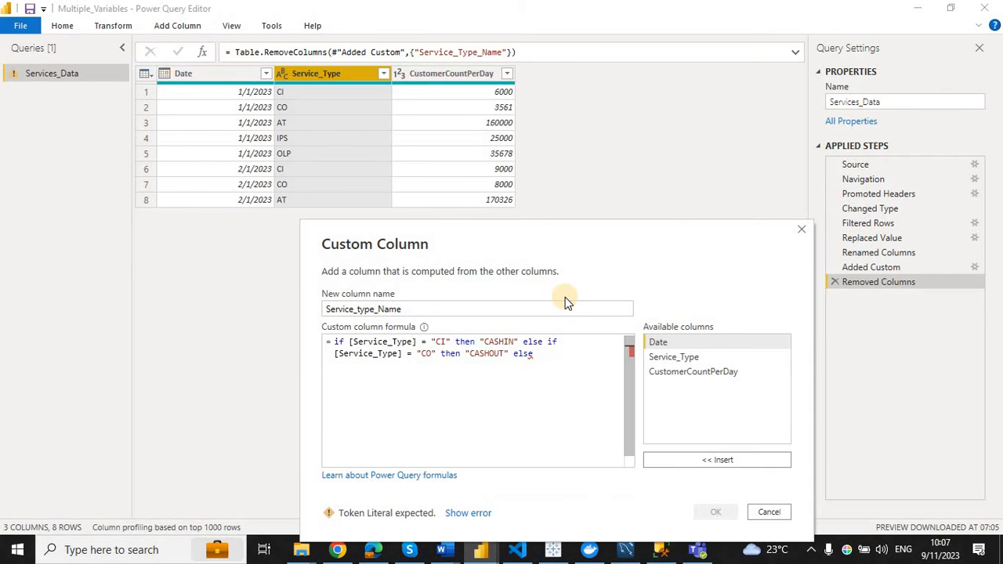
pyautogui.write(' ""')
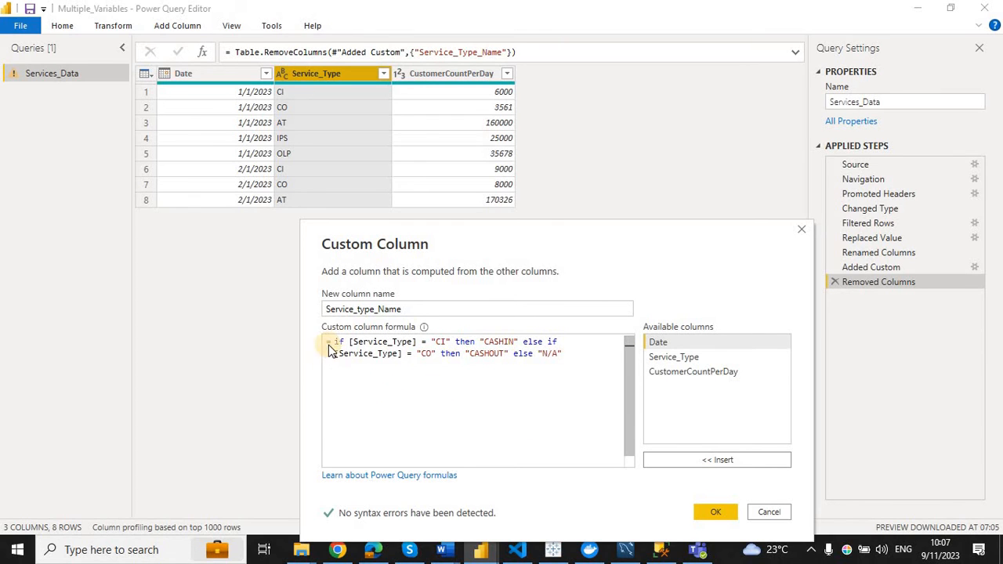
# Clear the custom column formula and copy the complete nested if formula from the Solution document in Word.
pyautogui.hotkey('ctrl', 'a')
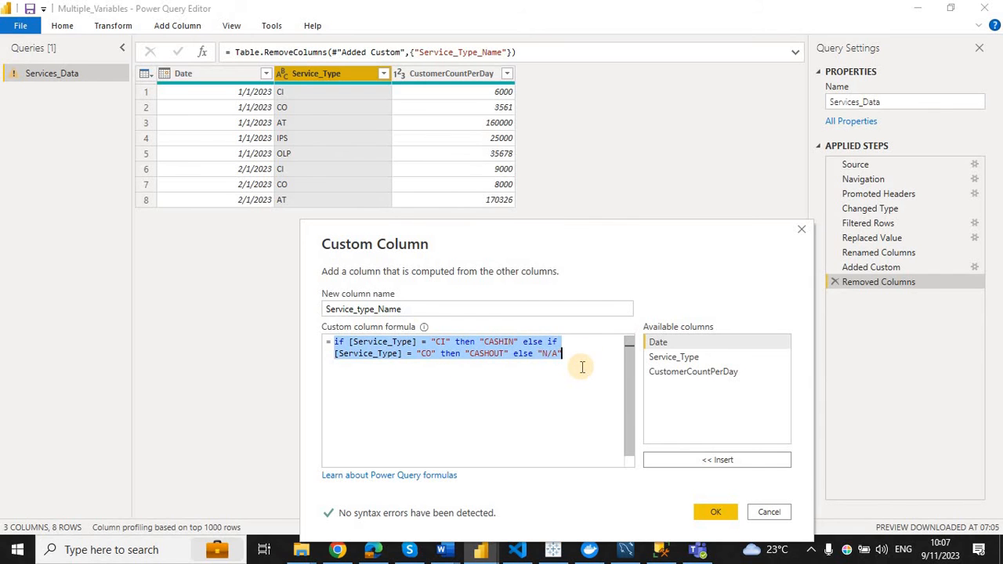
pyautogui.press('Delete')
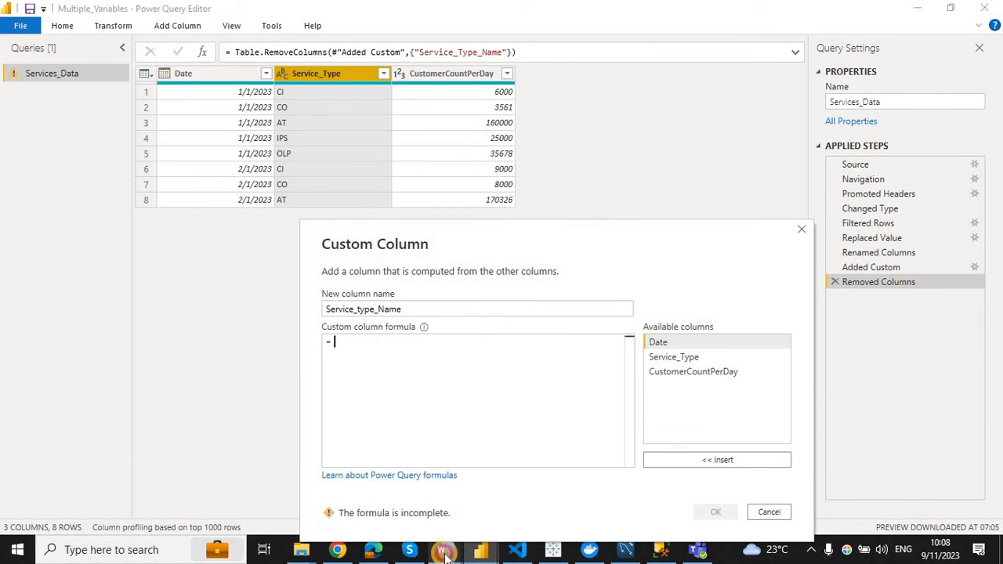
pyautogui.click(502, 477)
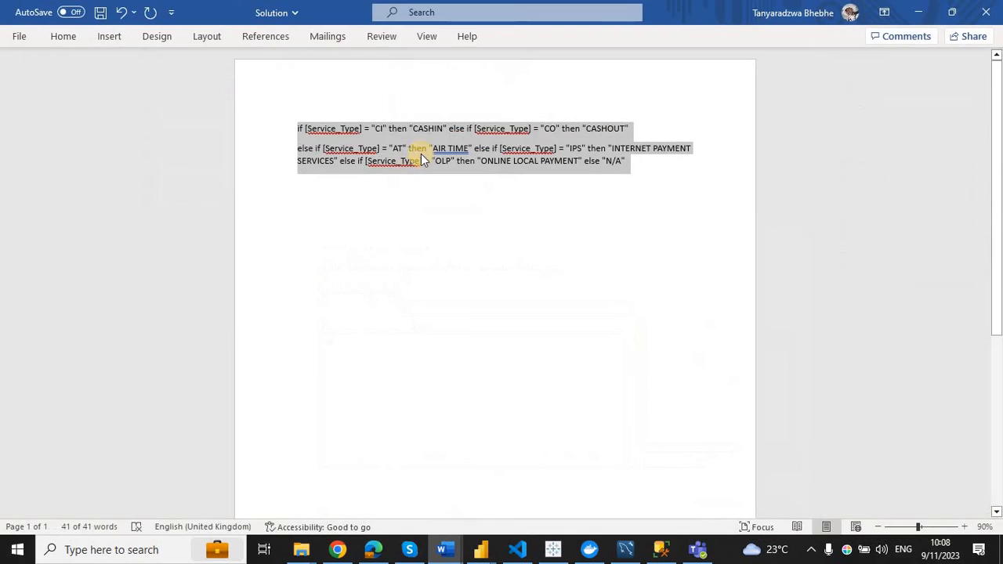
pyautogui.rightClick(455, 173)
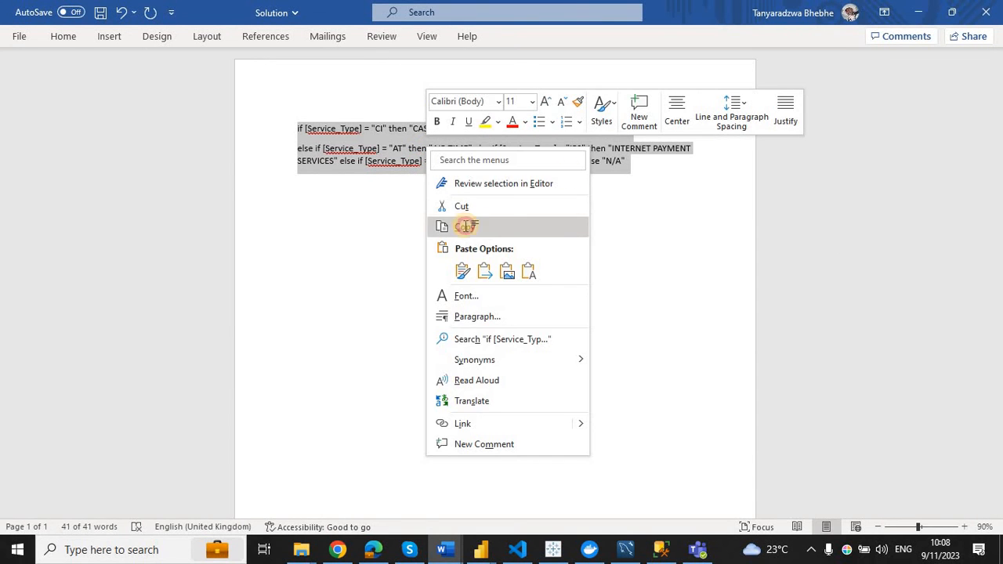
pyautogui.click(463, 224)
pyautogui.click(917, 13)
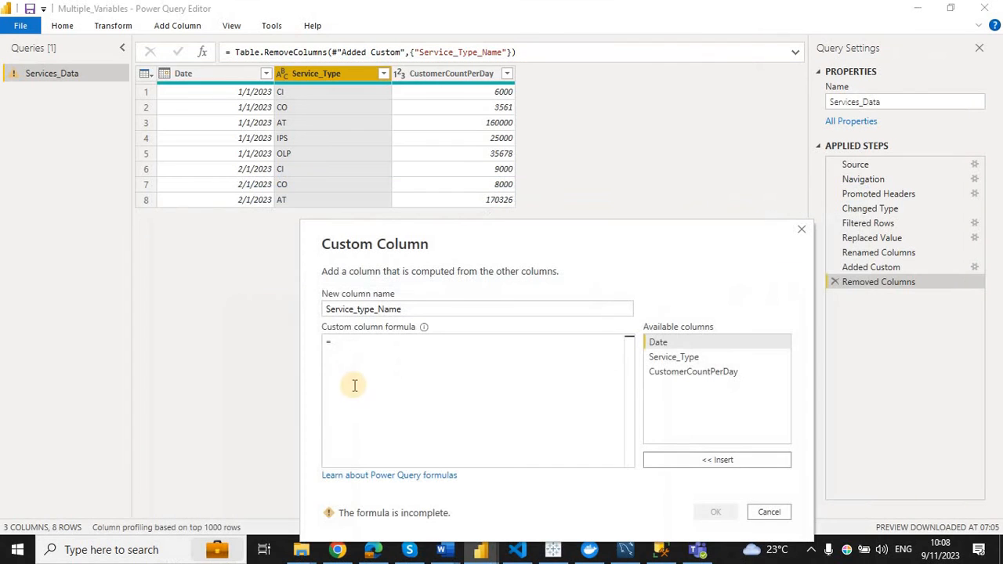
# Paste the copied formula, which maps CI, CO, AT, IPS and OLP to full service names, and create the column.
pyautogui.click(351, 350)
pyautogui.hotkey('ctrl', 'v')
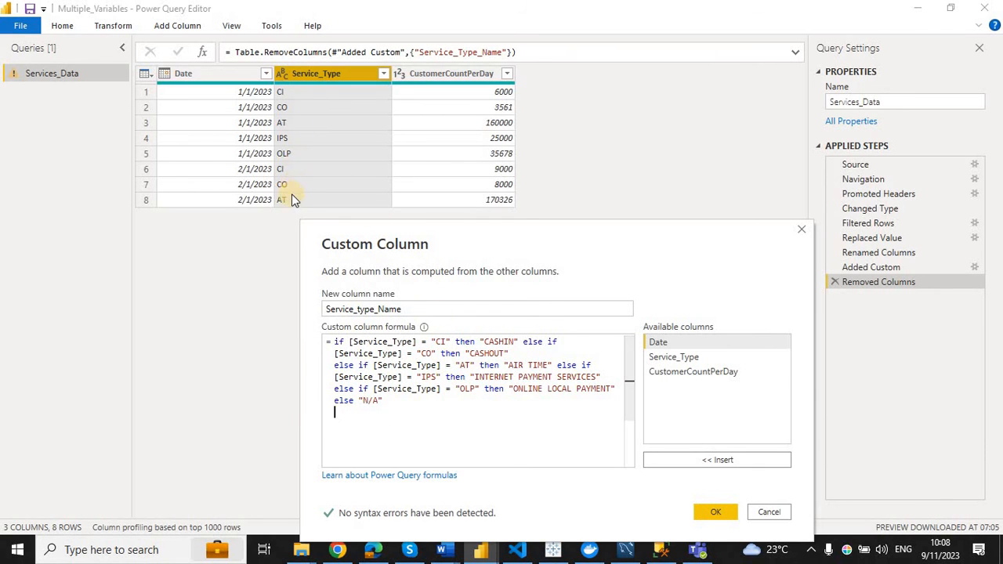
pyautogui.click(710, 513)
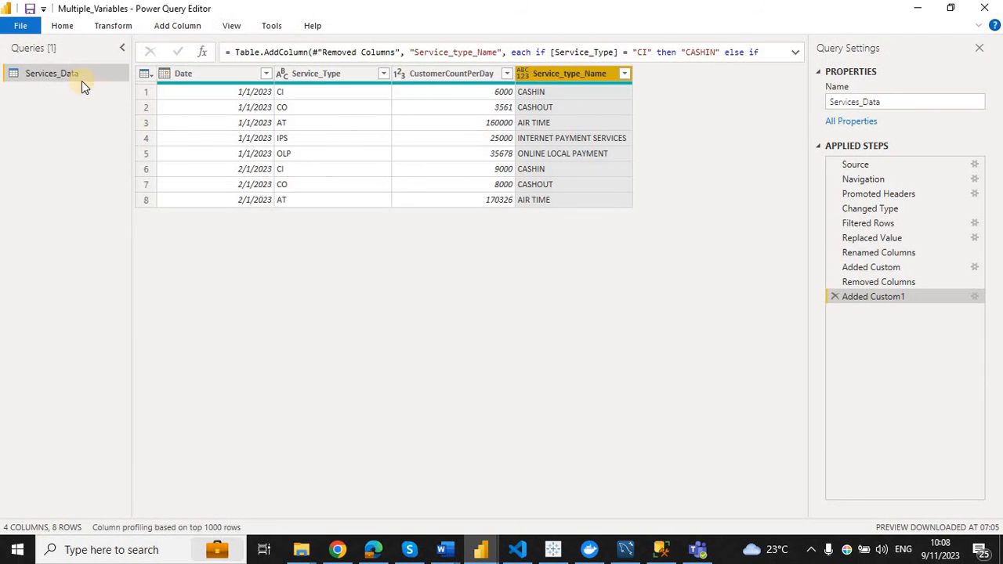
# Close the Power Query Editor and apply the query changes to the report.
pyautogui.click(56, 26)
pyautogui.click(31, 78)
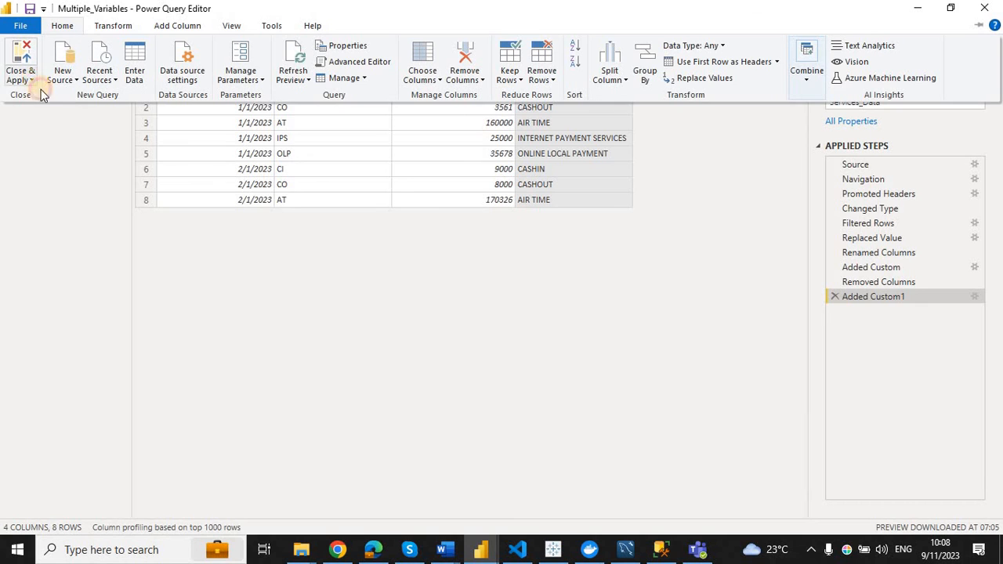